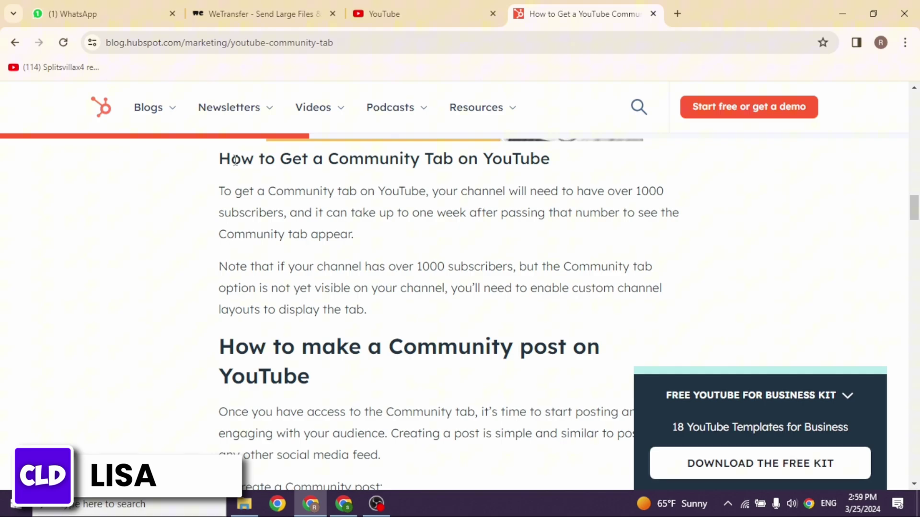
Step: Highlight the 'How to Get a Community Tab on YouTube' heading in the HubSpot article
drag(222, 162, 554, 173)
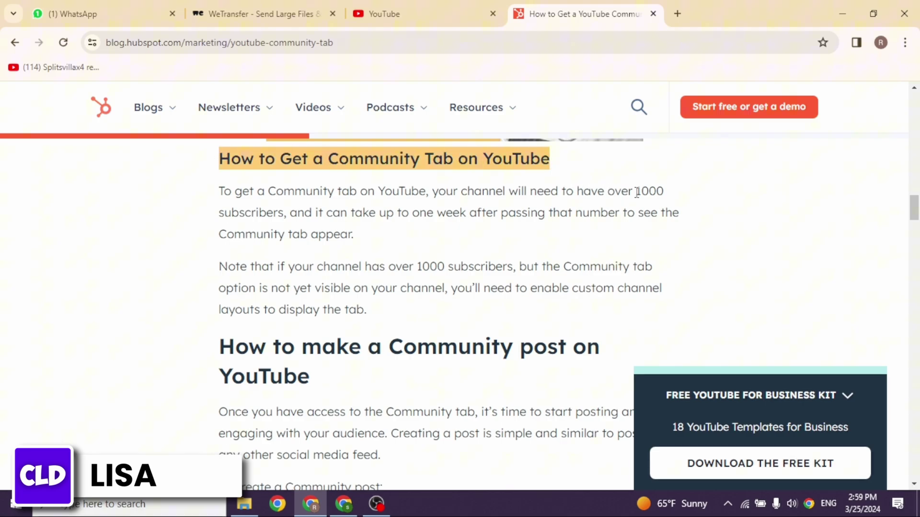
Step: Switch to the YouTube tab and go to YouTube Studio from the account menu
key(ctrl+shift+Tab)
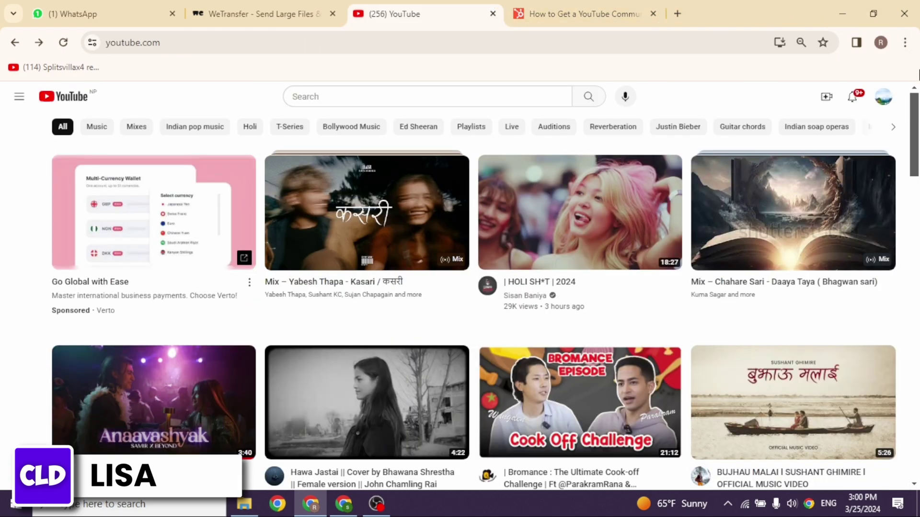
click(884, 99)
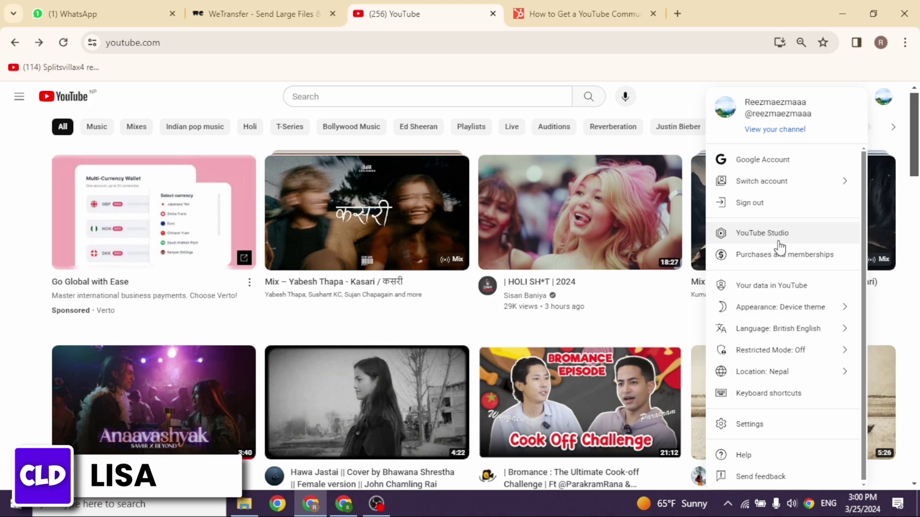
click(796, 245)
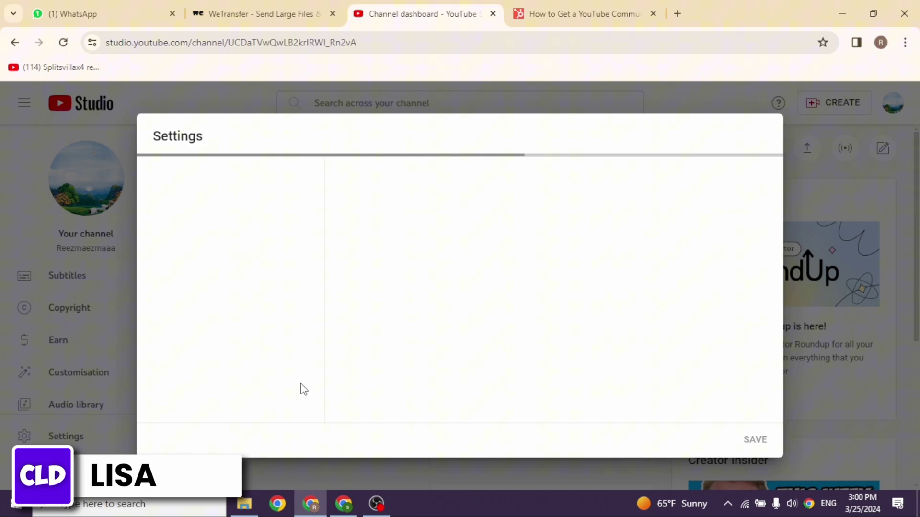
Step: Show the Channel settings' Feature eligibility tab with its Standard, Intermediate and Advanced levels
click(174, 213)
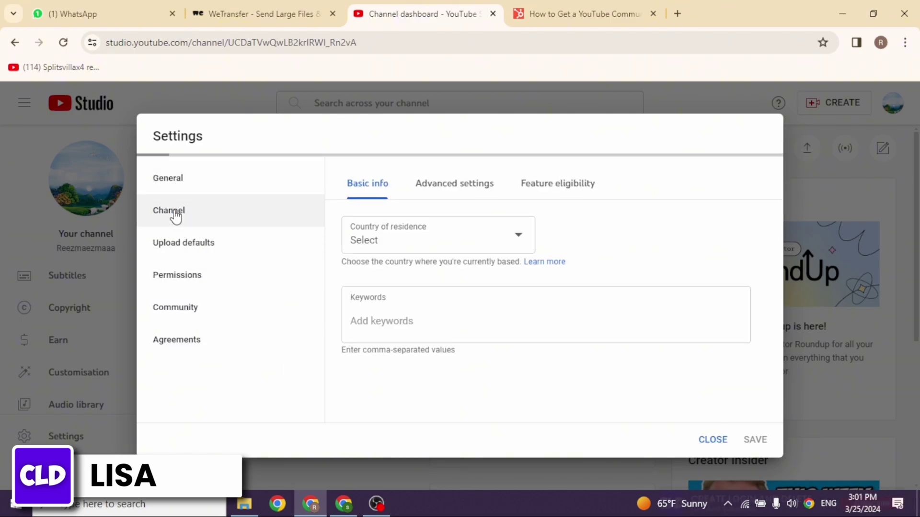
click(561, 188)
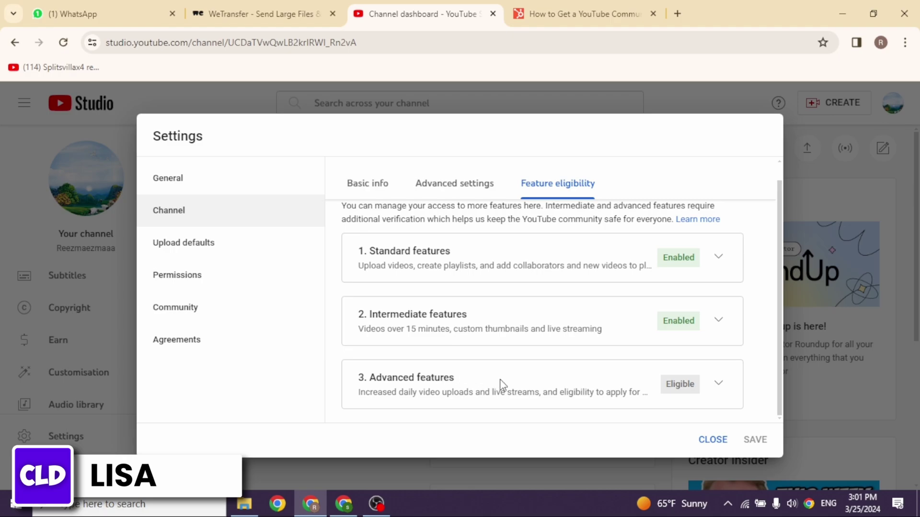
Step: Expand '3. Advanced features' to reveal its requirements and access options
click(719, 385)
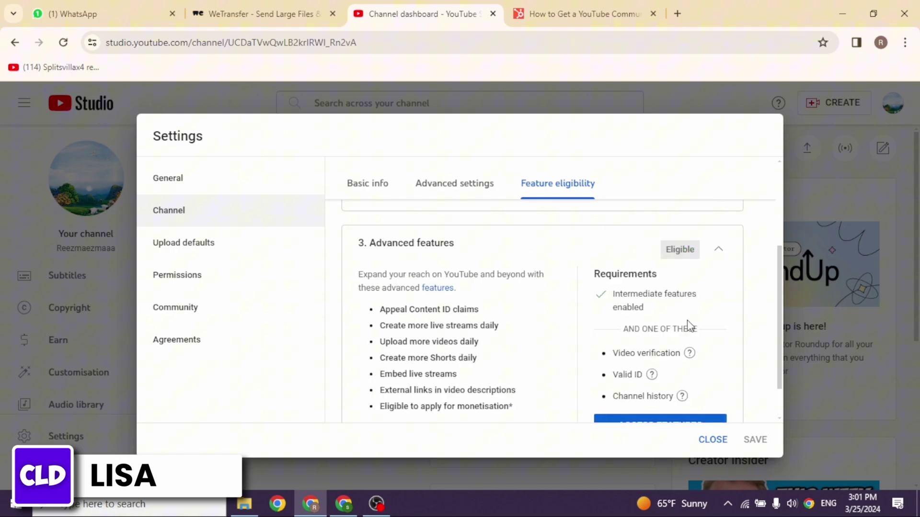
scroll(654, 368, down, 1)
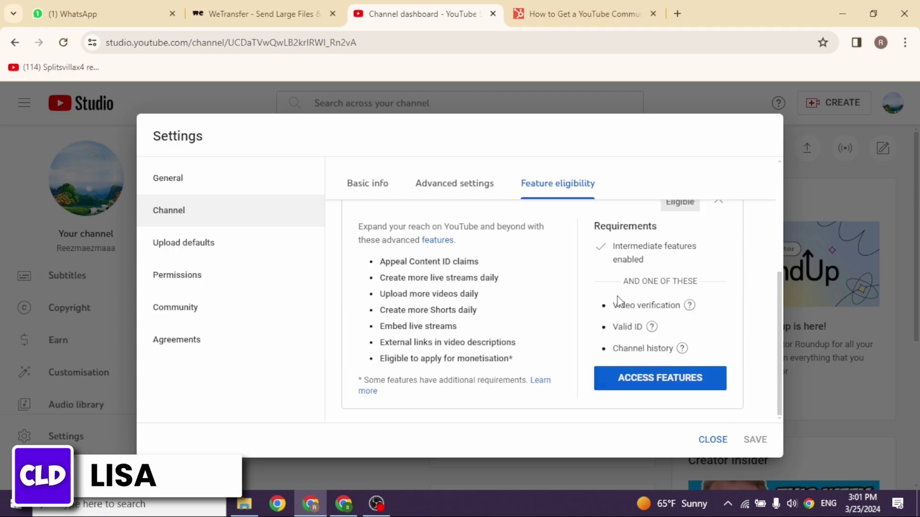